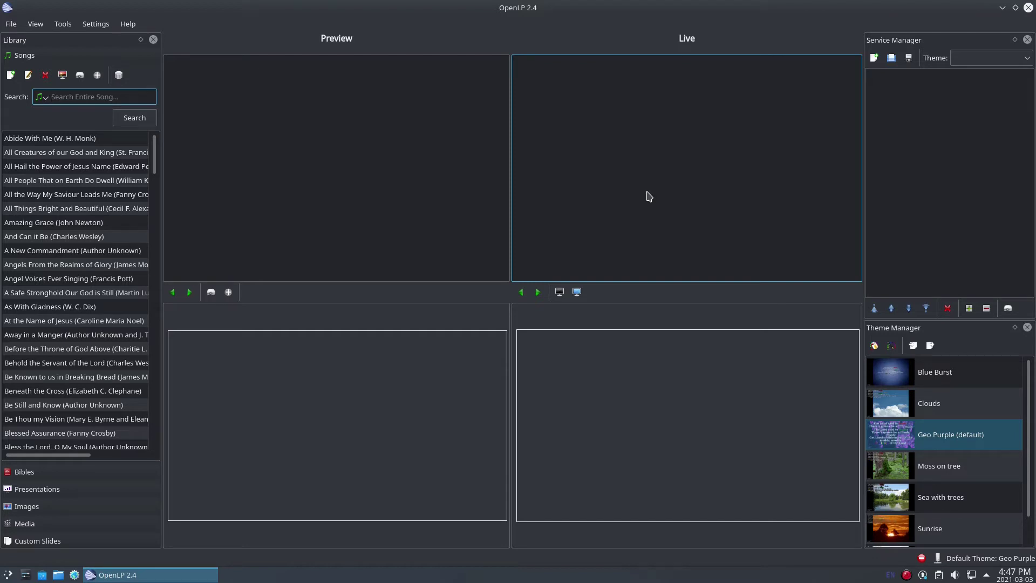
# Start a new theme with colourful-galaxy.jpg from Pictures as its image background
pyautogui.click(875, 347)
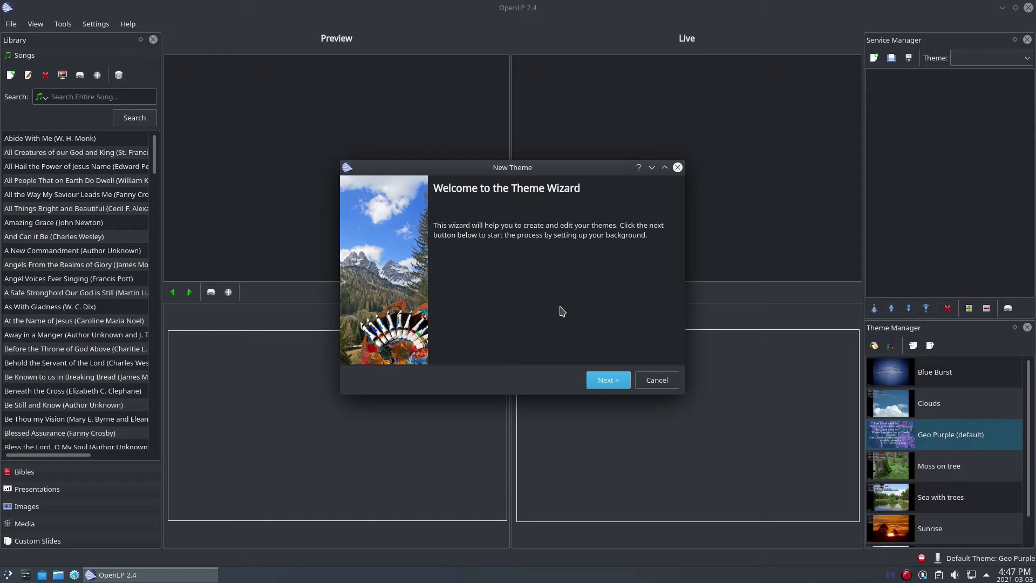
pyautogui.click(600, 382)
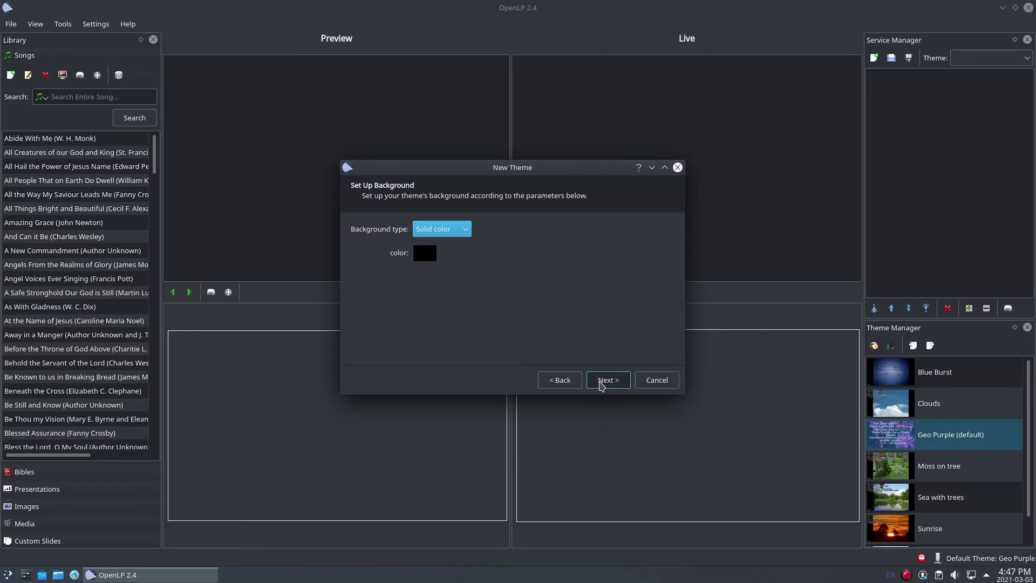
pyautogui.click(464, 232)
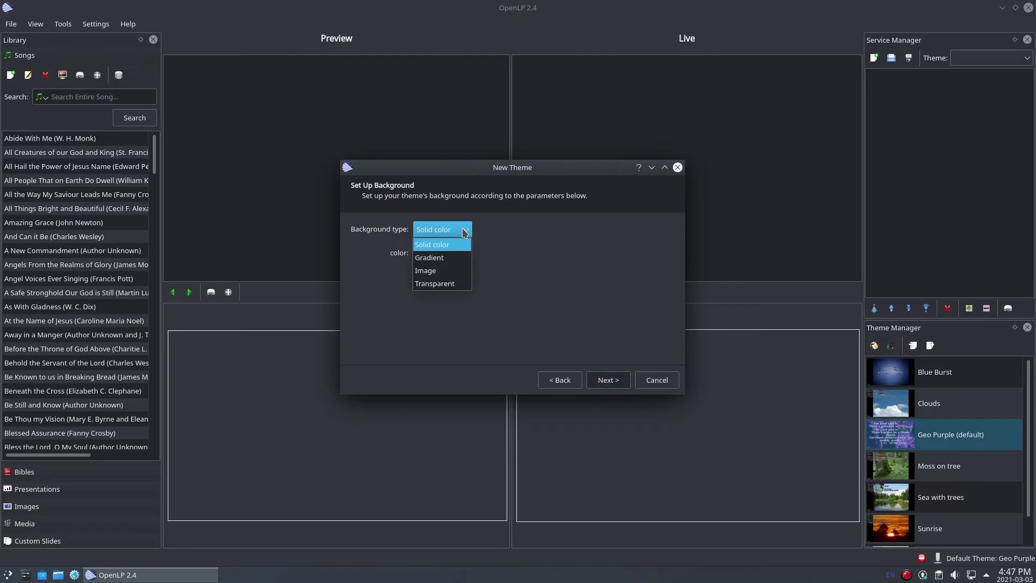
pyautogui.click(461, 273)
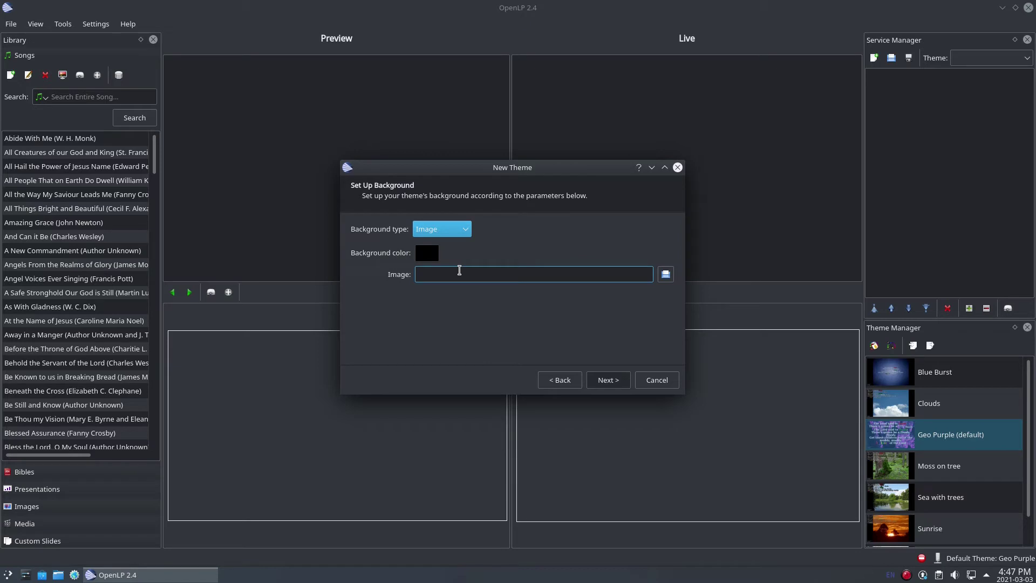
pyautogui.click(666, 275)
pyautogui.click(342, 176)
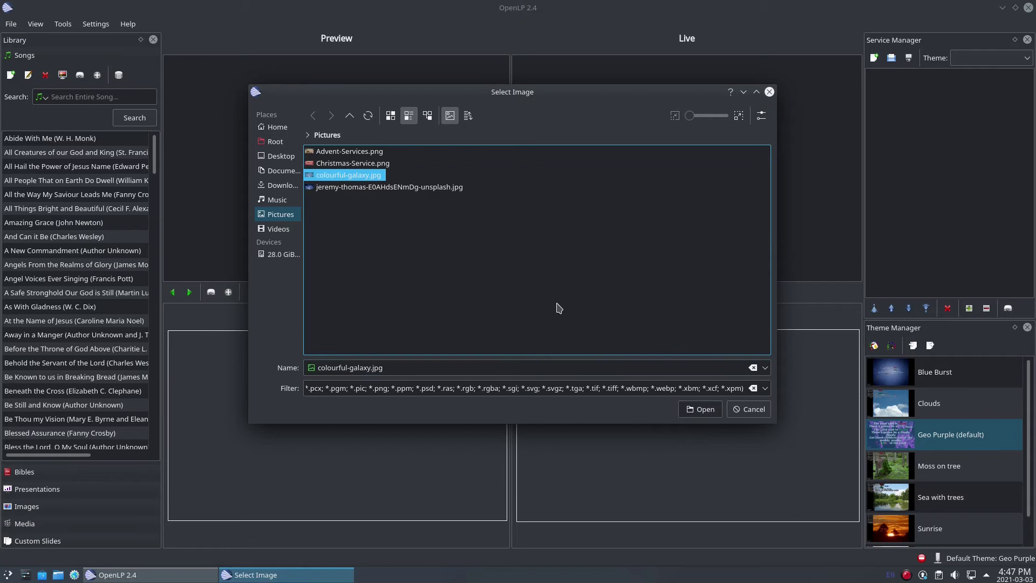
pyautogui.click(691, 409)
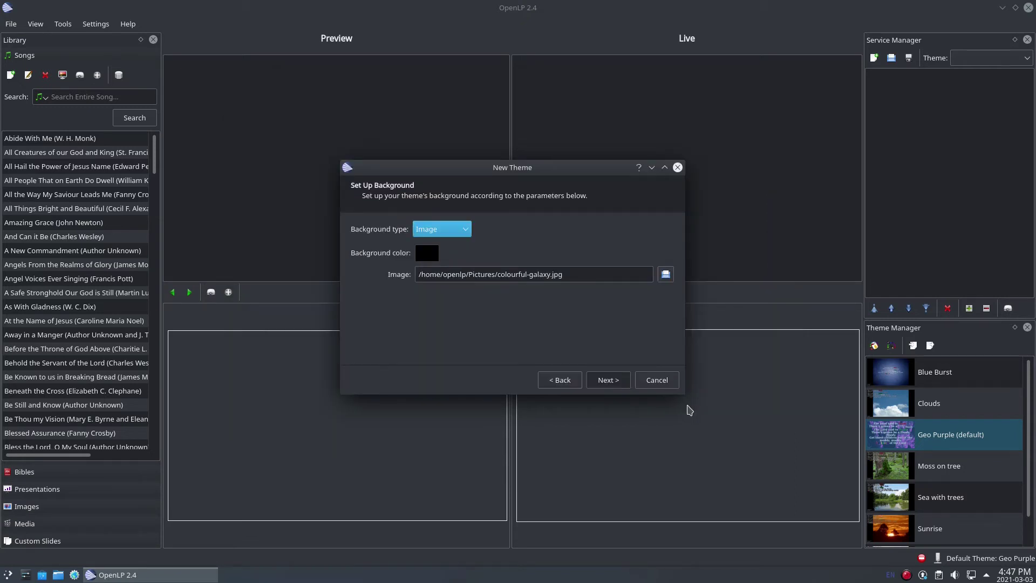
# Keep Liberation Sans 40pt as the new theme's main text font
pyautogui.click(616, 381)
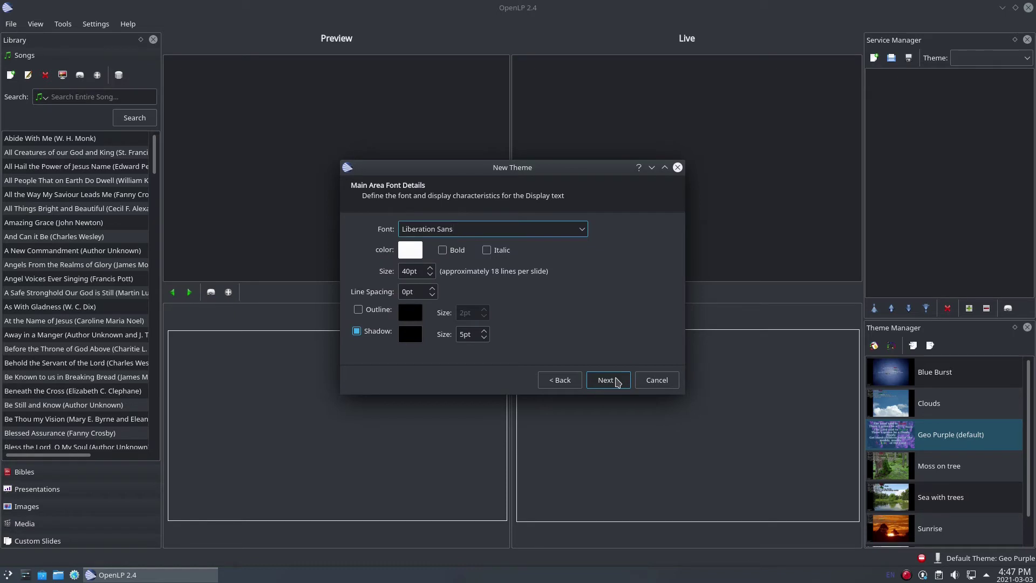
pyautogui.click(583, 229)
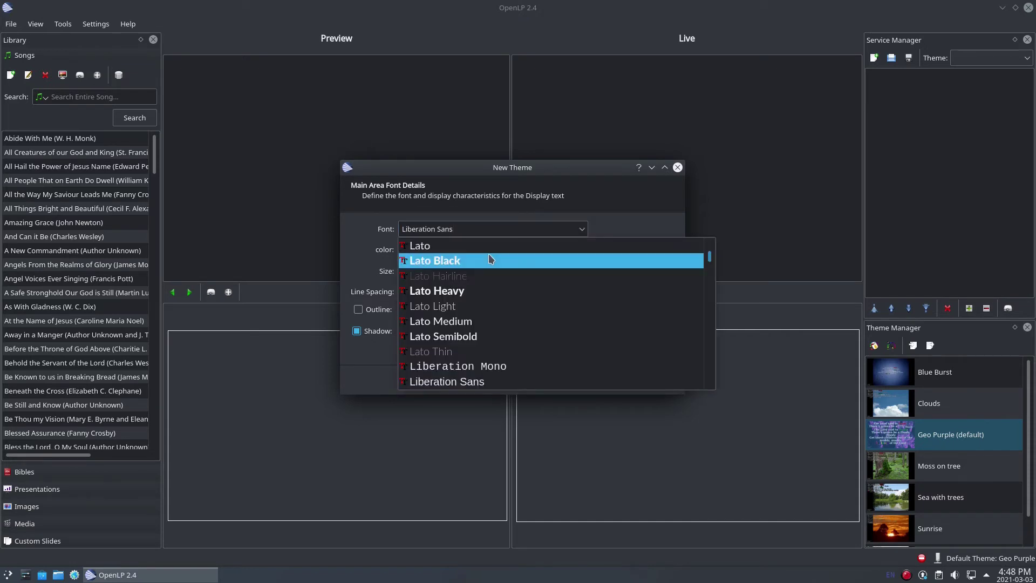
pyautogui.click(580, 231)
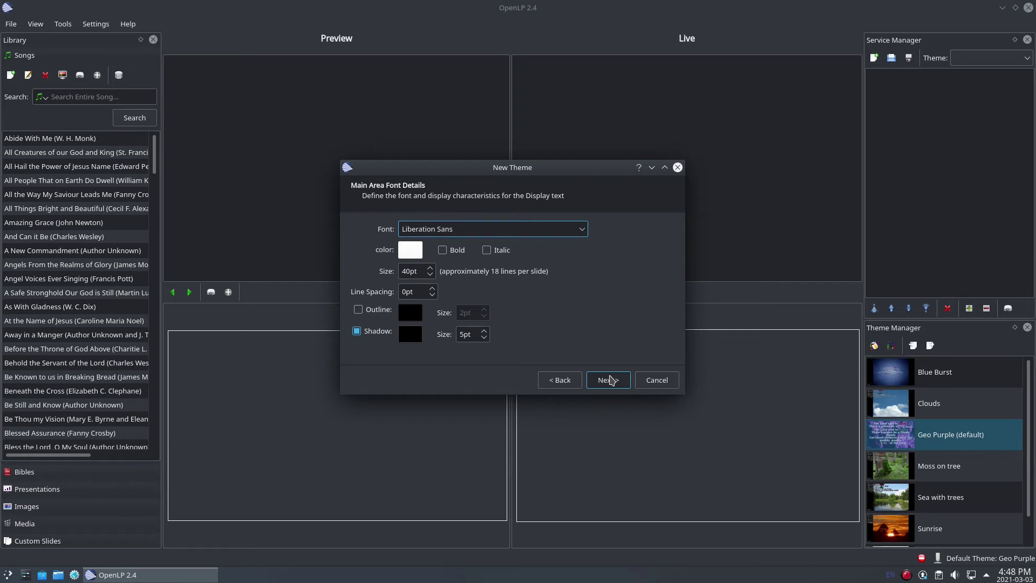
pyautogui.click(608, 380)
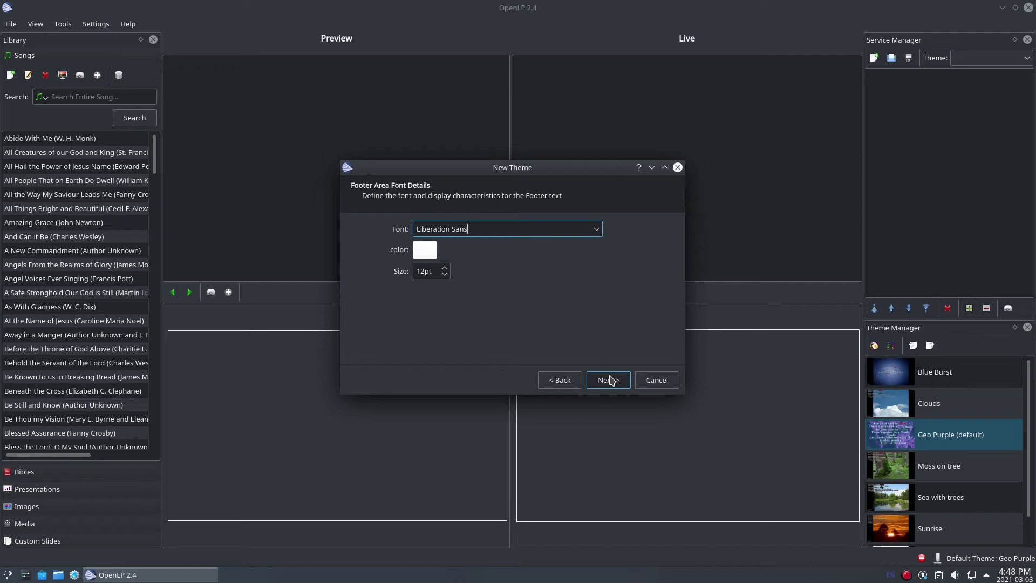
# Leave the footer font unchanged and keep the text aligned Left and Top
pyautogui.click(611, 380)
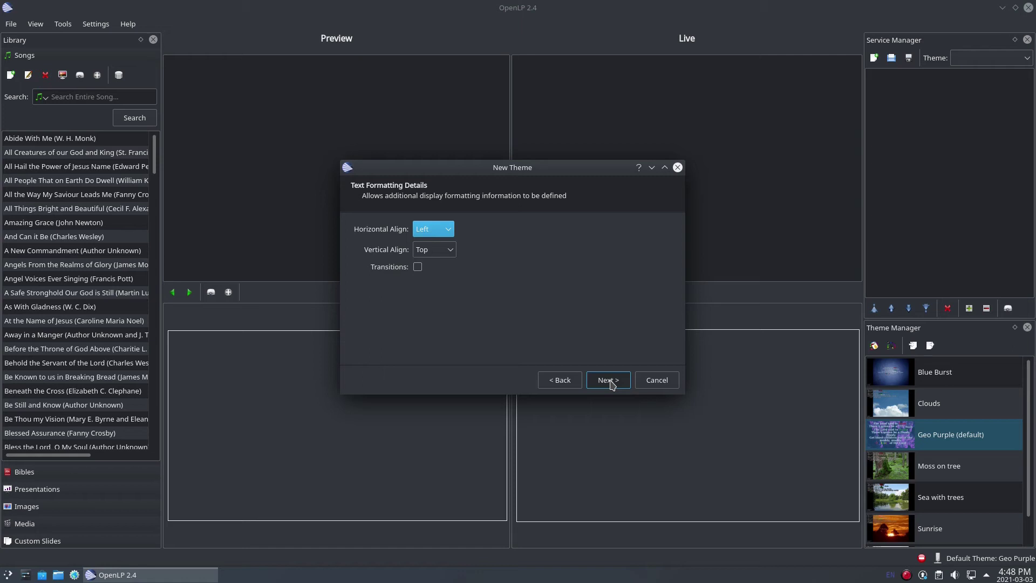
pyautogui.click(449, 230)
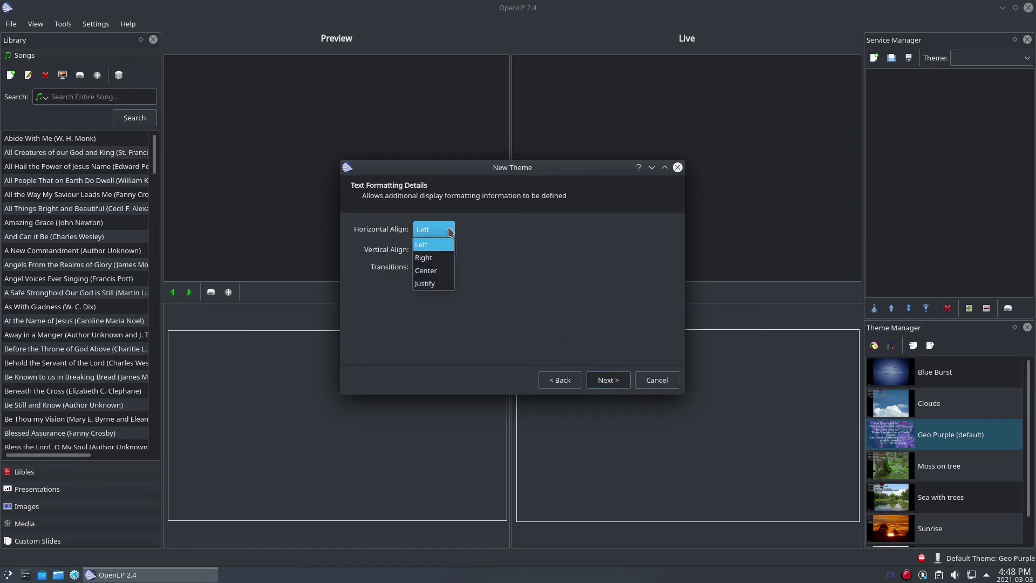
pyautogui.click(451, 231)
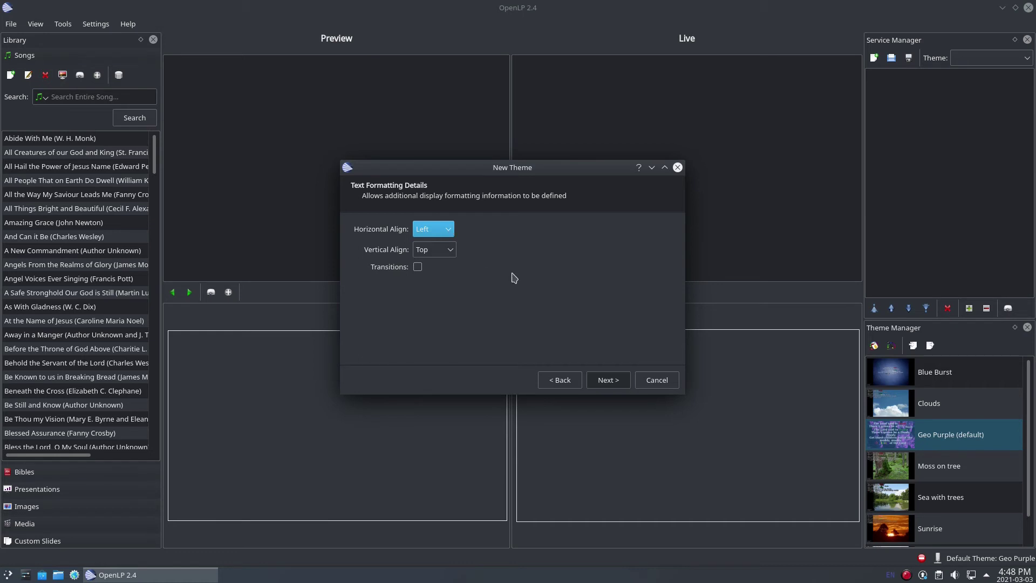
# Turn off the default main area location and set its Y position to 10px
pyautogui.click(624, 382)
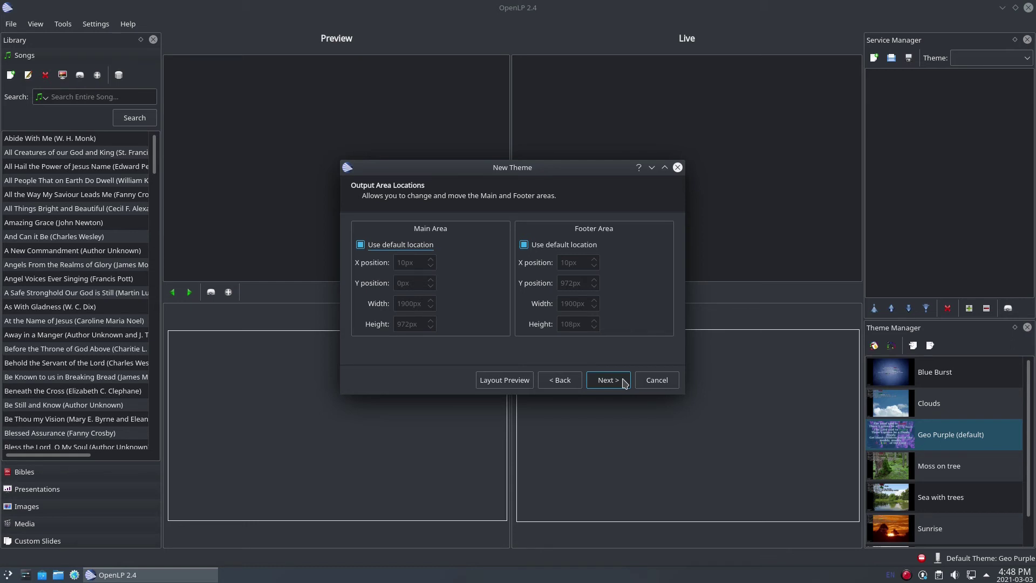
pyautogui.click(429, 245)
pyautogui.click(413, 285)
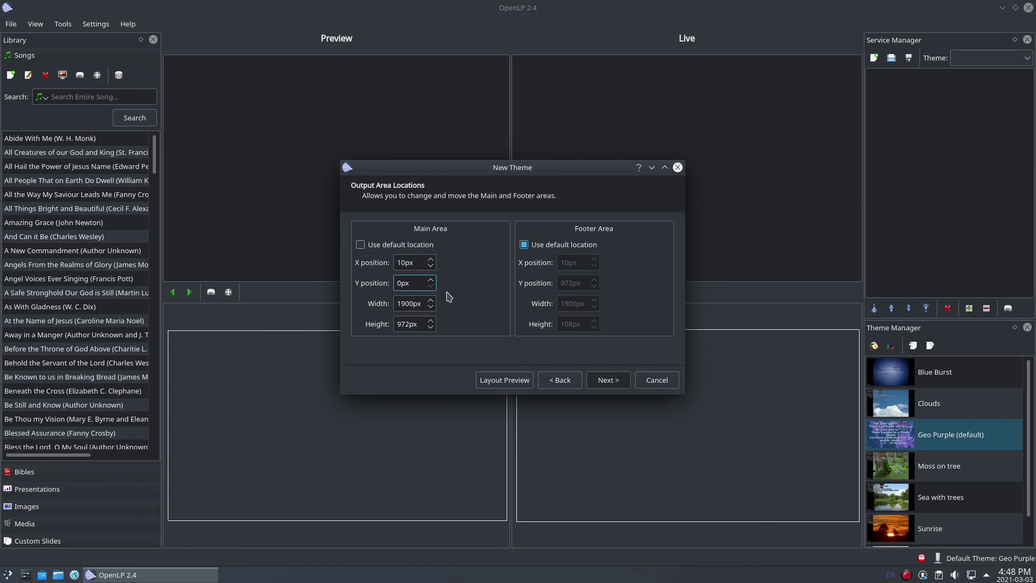
pyautogui.write('1')
# Name the theme 'Colourful Galaxy' and finish the wizard to save it
pyautogui.click(608, 381)
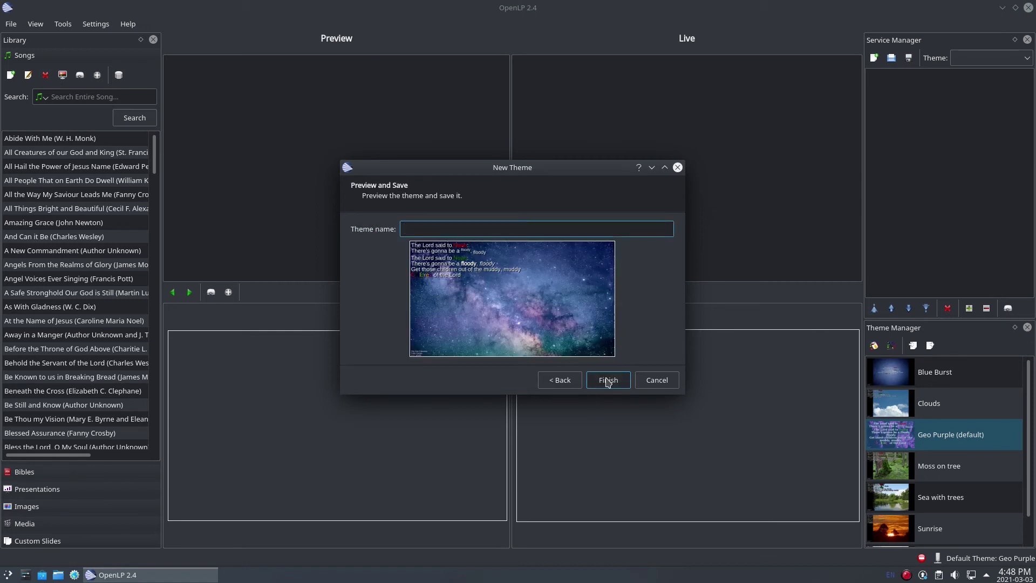
pyautogui.write('Colourful Galaxy')
pyautogui.click(608, 381)
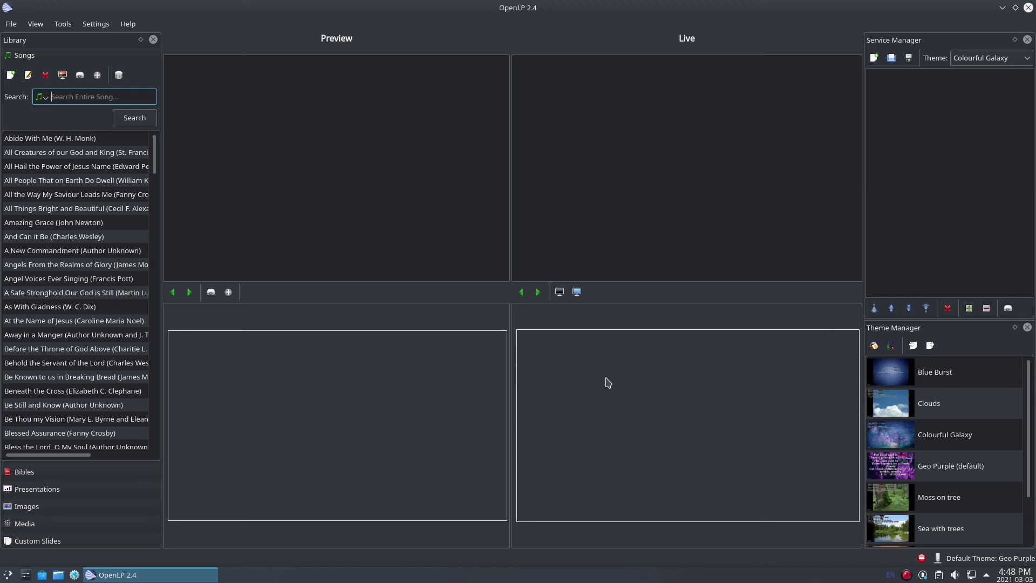
# Make Colourful Galaxy the global default theme in place of Geo Purple
pyautogui.doubleClick(959, 436)
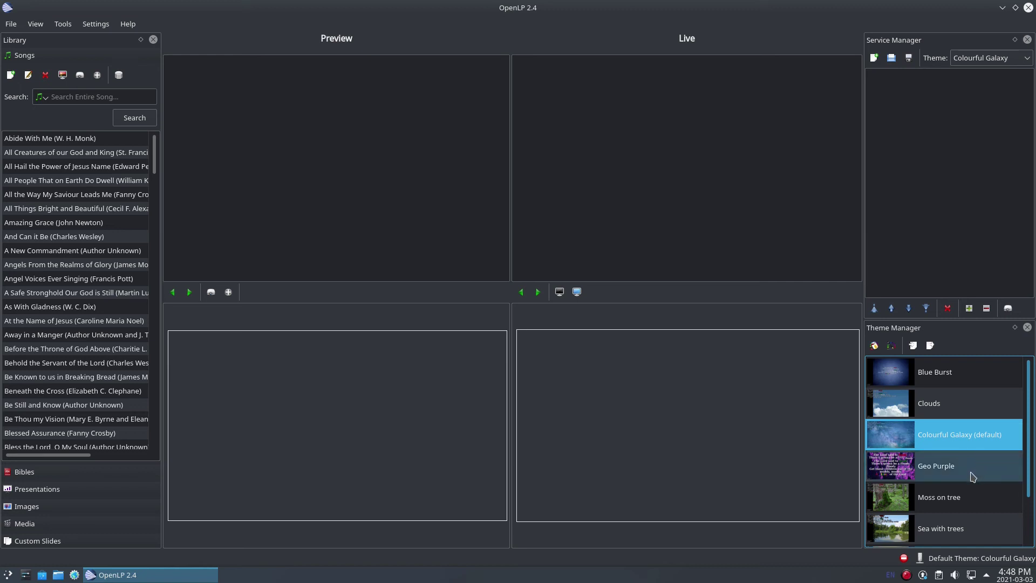
# Edit the Colourful Galaxy theme and change its main text font to Lato
pyautogui.click(891, 347)
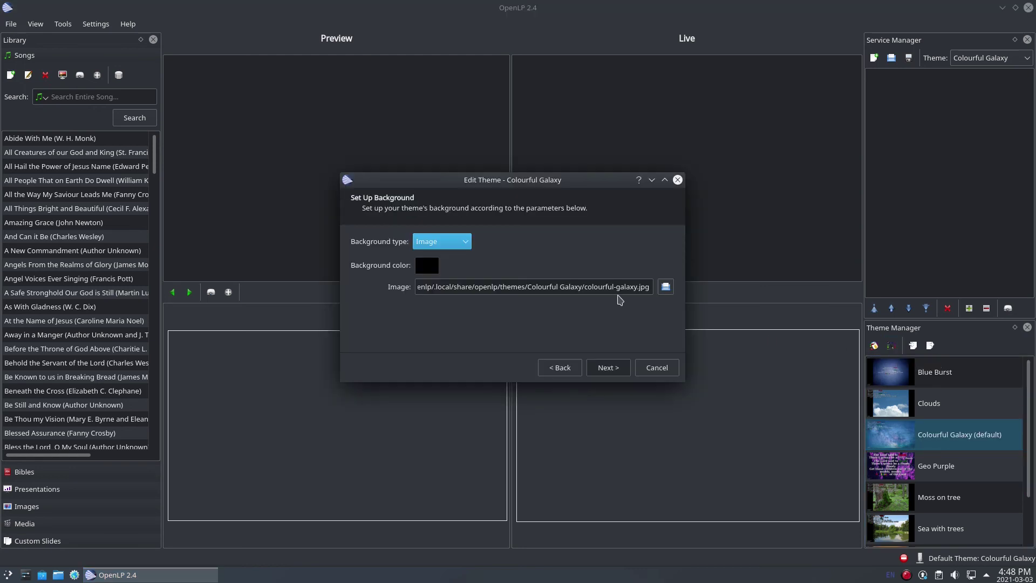
pyautogui.click(610, 366)
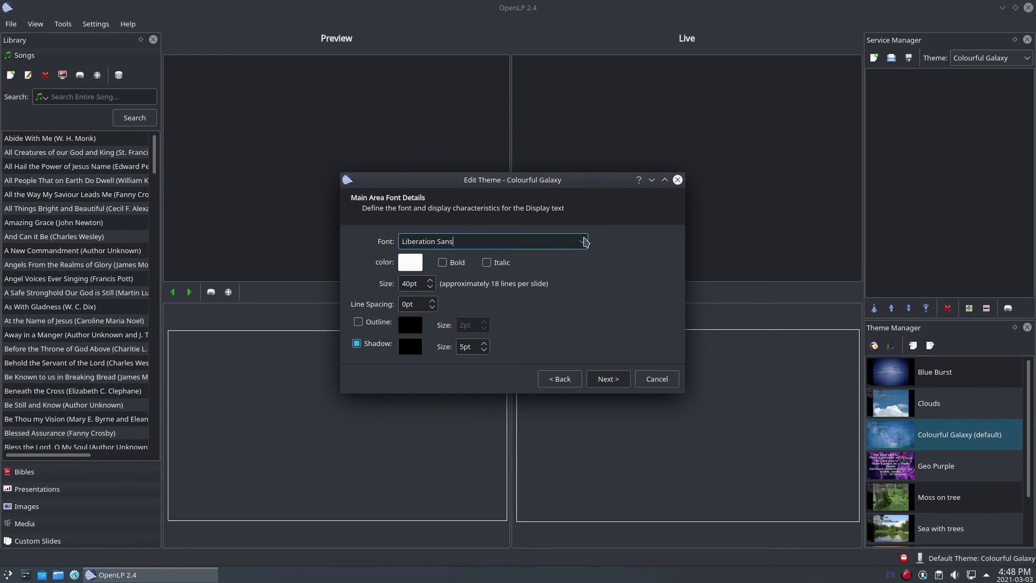
pyautogui.click(582, 242)
pyautogui.click(458, 260)
# Set the footer font to Lato and save the edited theme
pyautogui.click(617, 381)
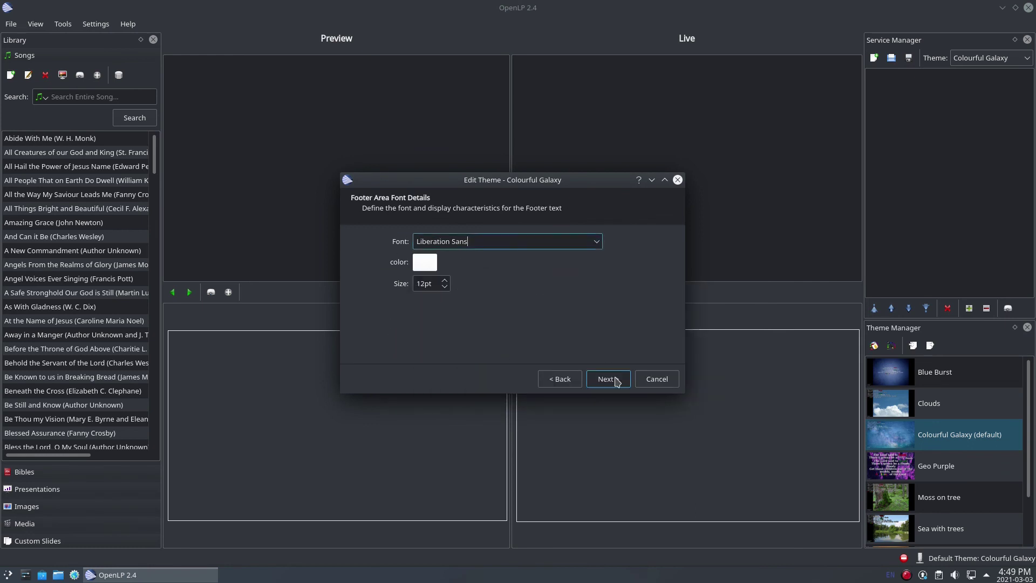
pyautogui.click(597, 243)
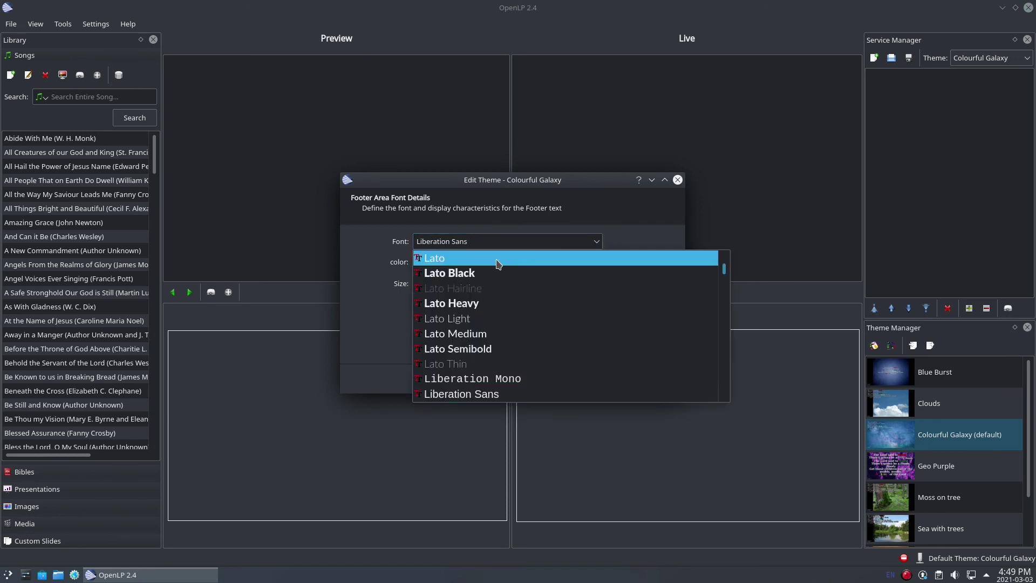
pyautogui.click(494, 260)
pyautogui.click(617, 382)
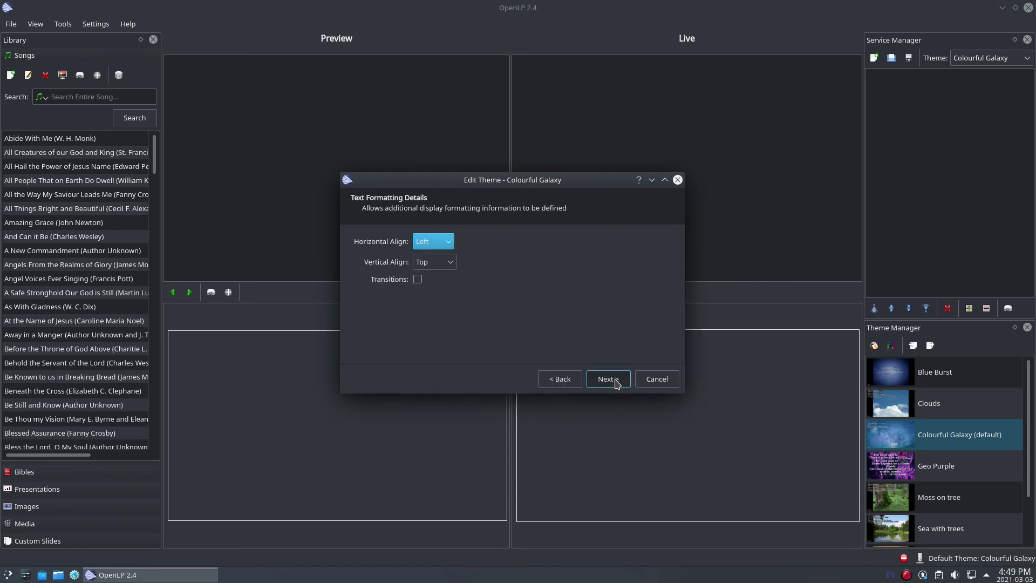
pyautogui.click(617, 381)
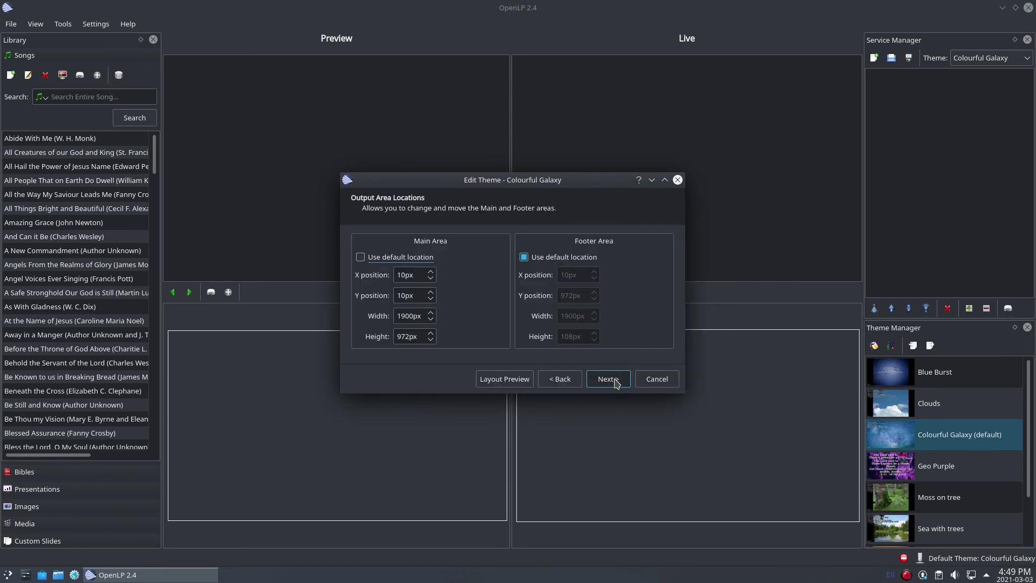
pyautogui.click(617, 381)
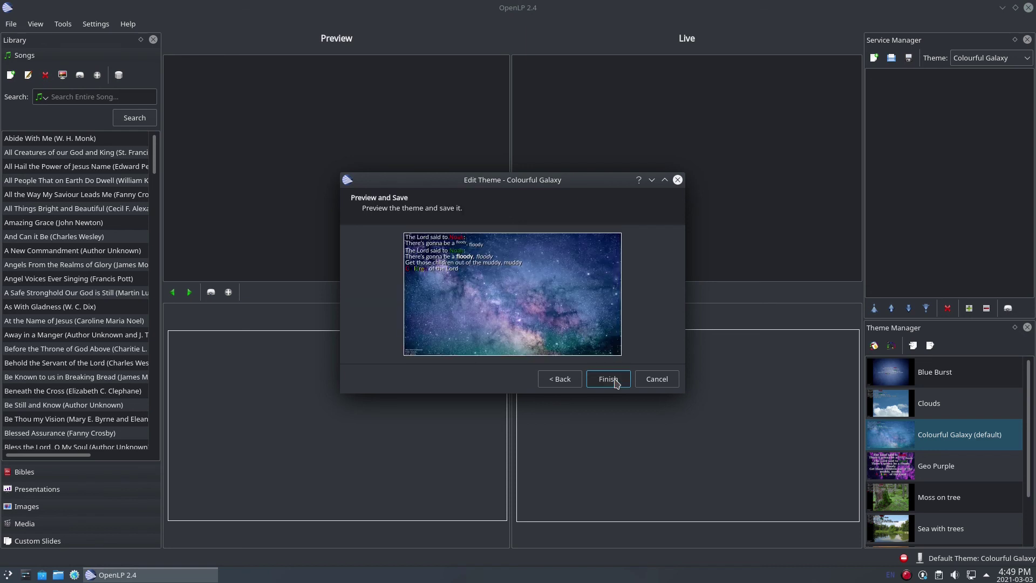
pyautogui.click(616, 382)
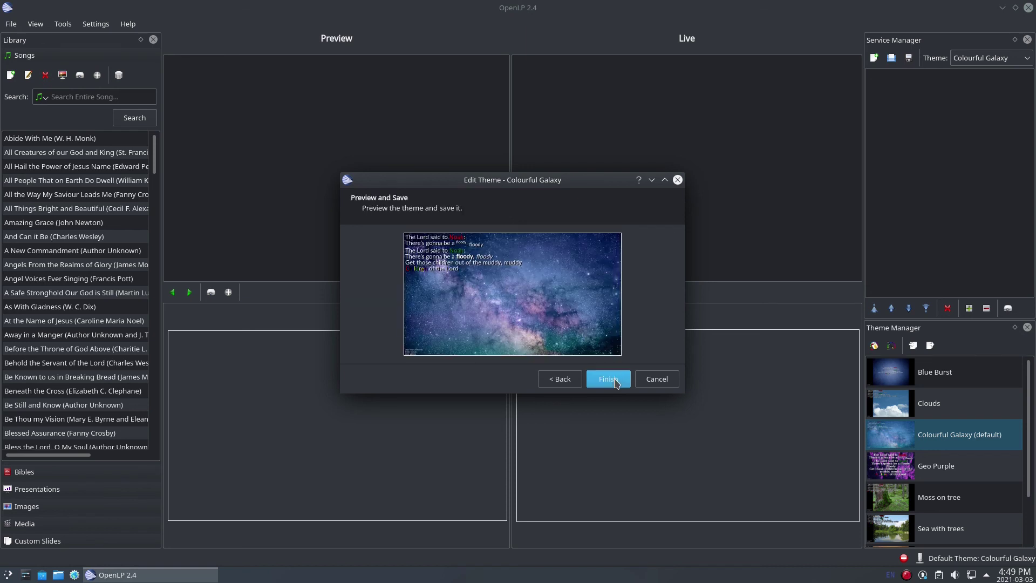